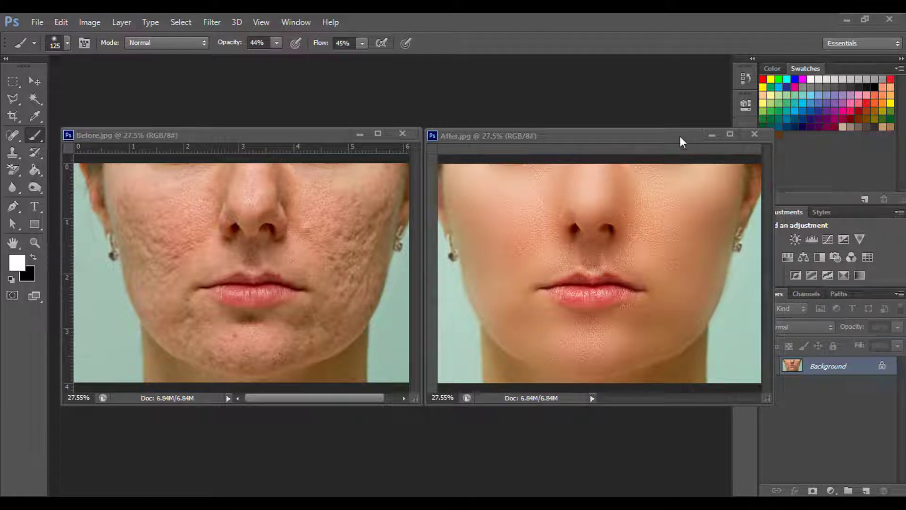
- Close After.jpg and dock the floating Before.jpg window as a tab in the workspace
left_click(754, 134)
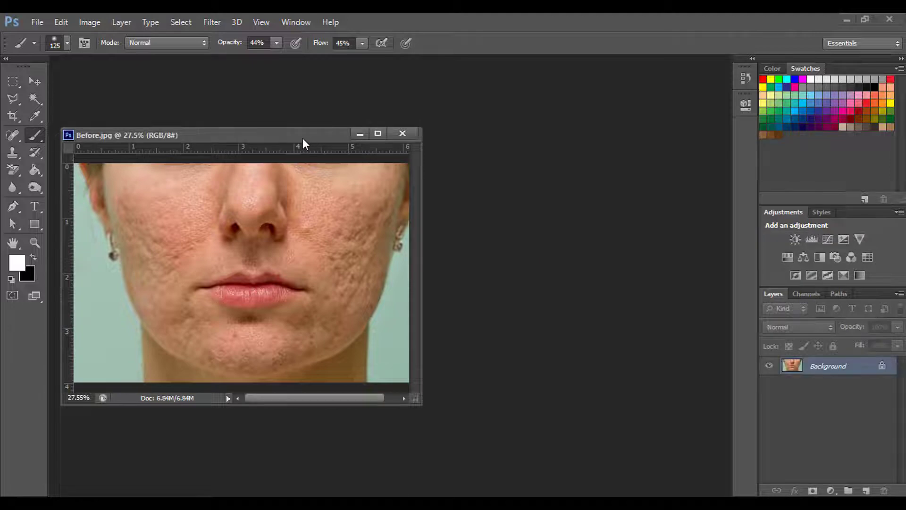
left_click_drag(302, 138, 393, 57)
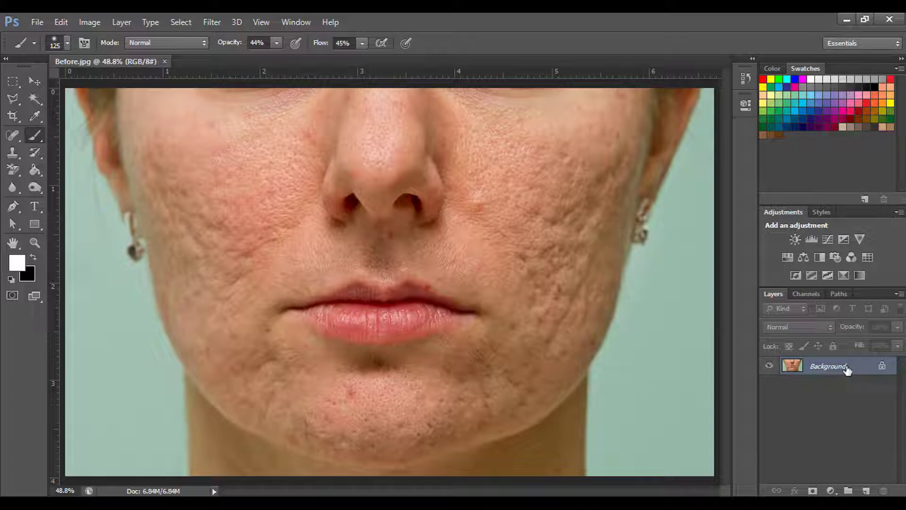
- Convert the locked Background into a regular layer named Layer 0 and duplicate it
double_click(884, 370)
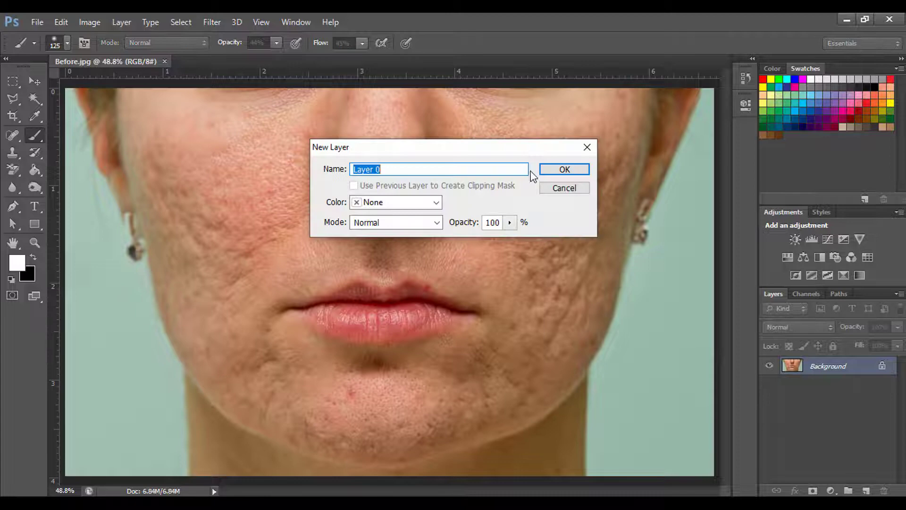
left_click(564, 172)
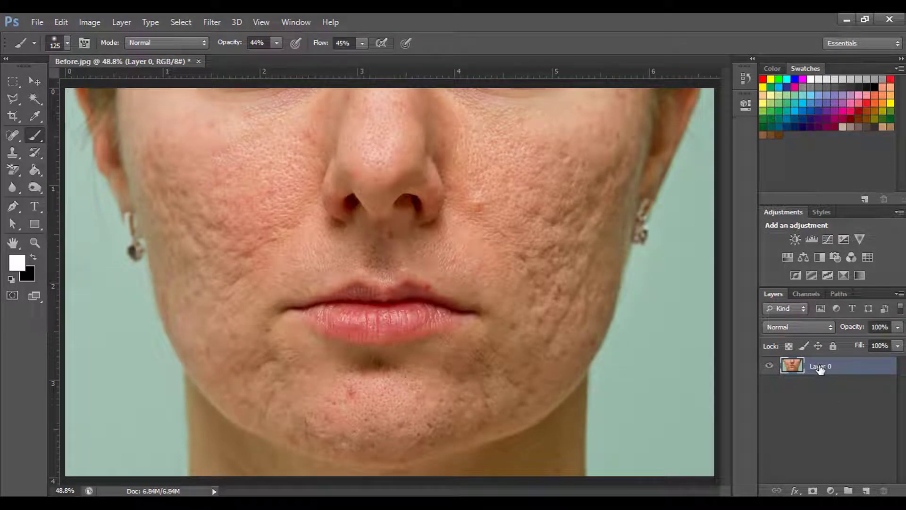
key("ctrl+j")
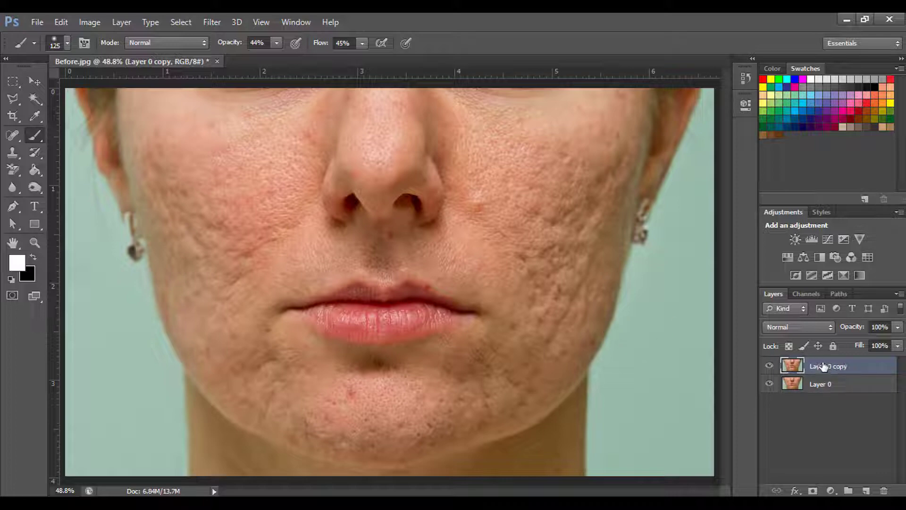
- Apply a Gaussian Blur with a radius of 25 pixels to the Layer 0 copy
left_click(211, 22)
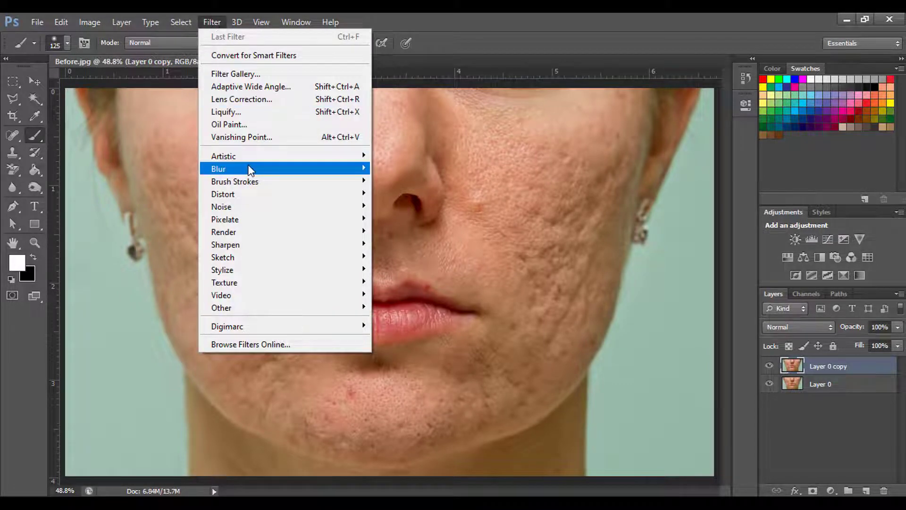
mouse_move(249, 170)
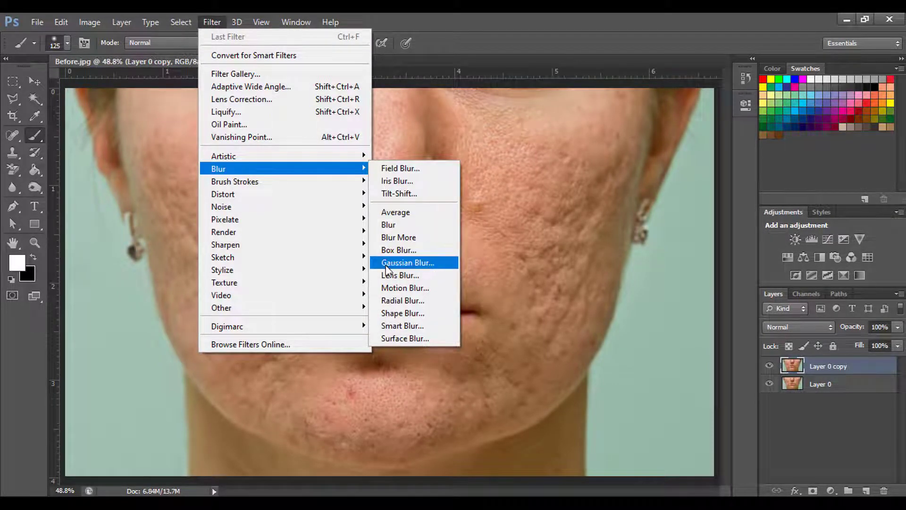
left_click(431, 265)
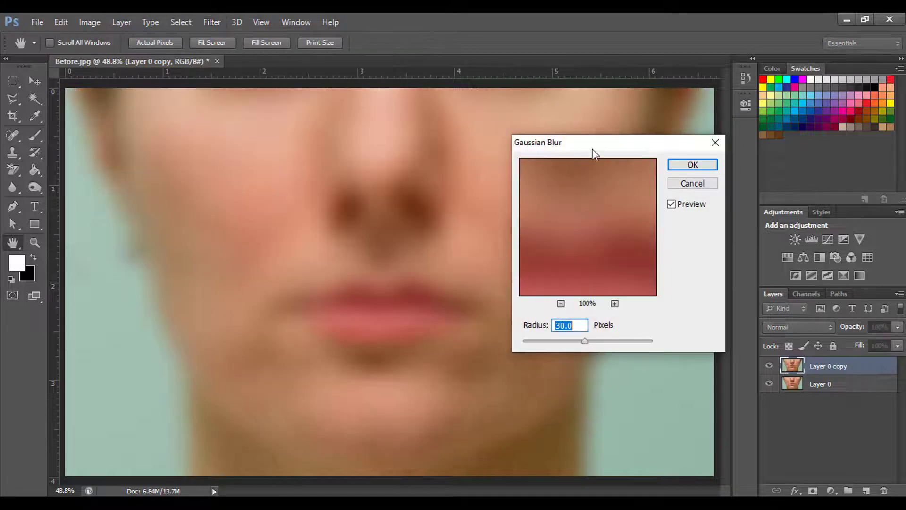
left_click_drag(592, 154, 566, 152)
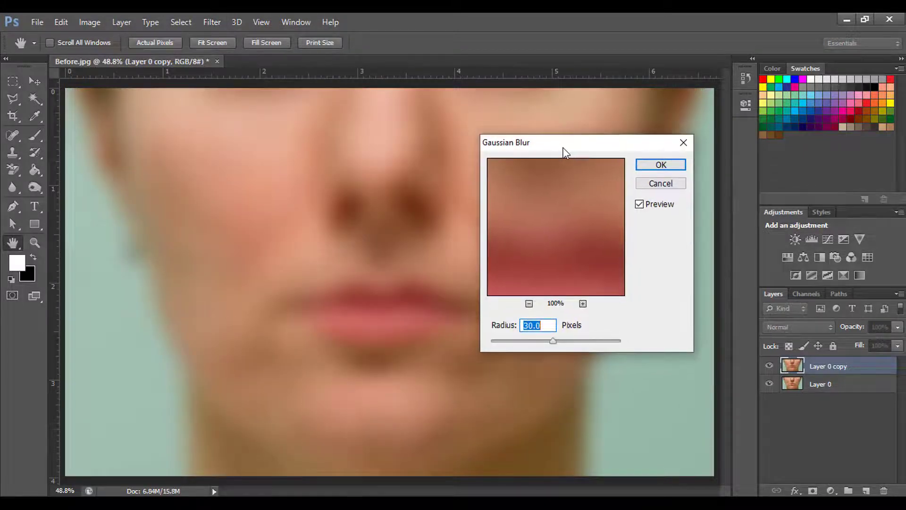
left_click(529, 304)
left_click(529, 304)
left_click(529, 304)
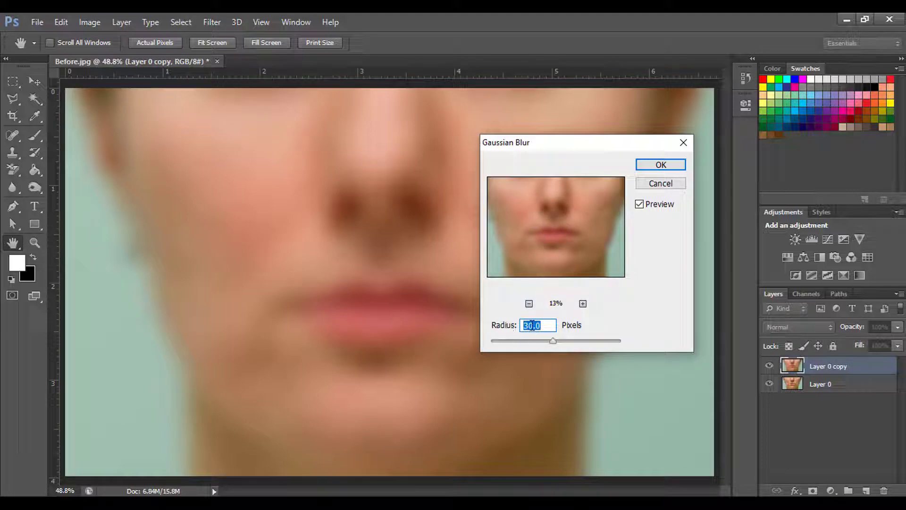
left_click(532, 325)
left_click_drag(528, 325, 523, 328)
key("Delete")
key("Delete")
type("3")
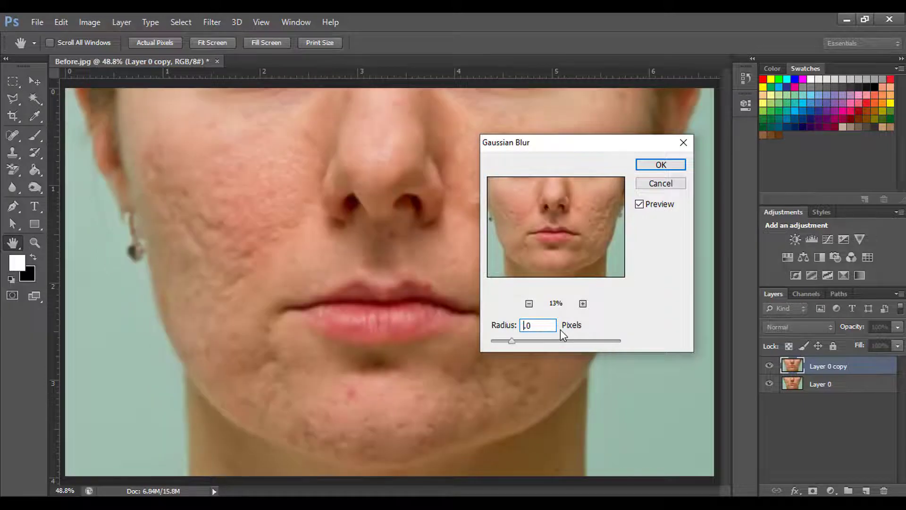
key("BackSpace")
type("25")
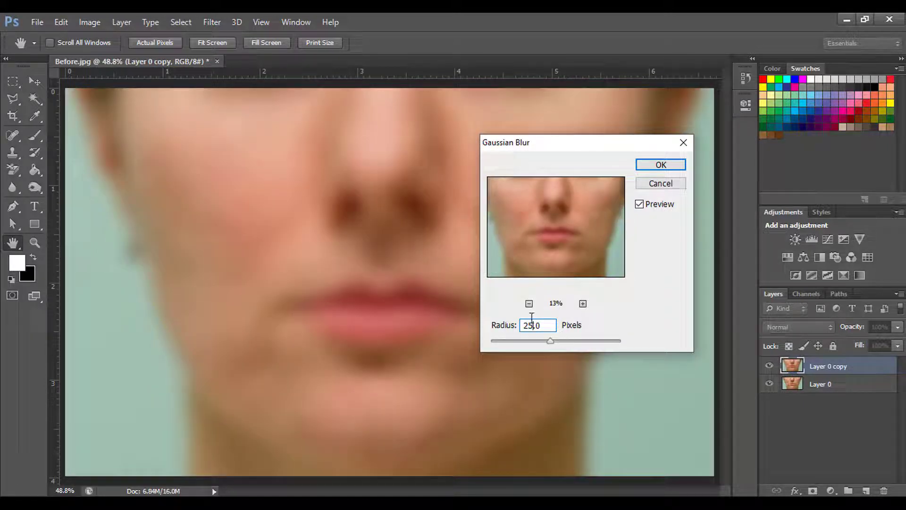
left_click(660, 165)
key("b")
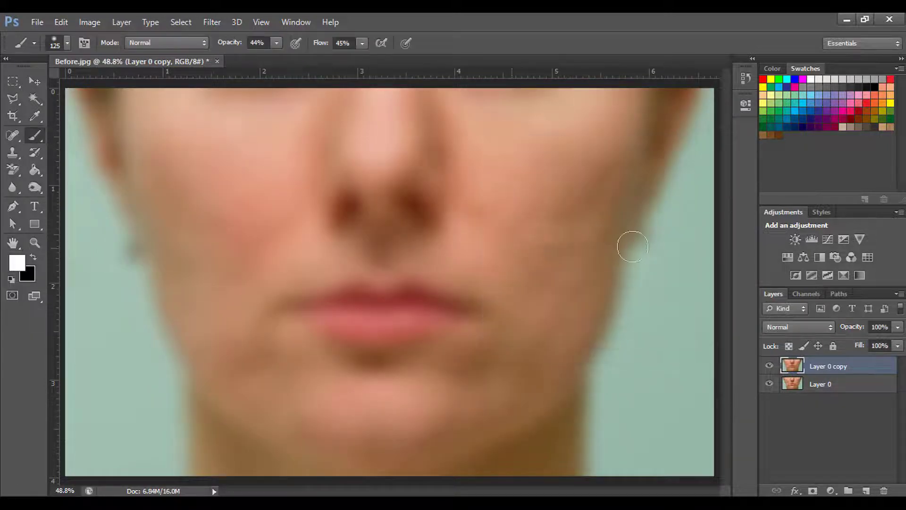
- Place the sharp Layer 0 above the blurred copy and add a white layer mask to it
scroll(469, 235, "down", 2)
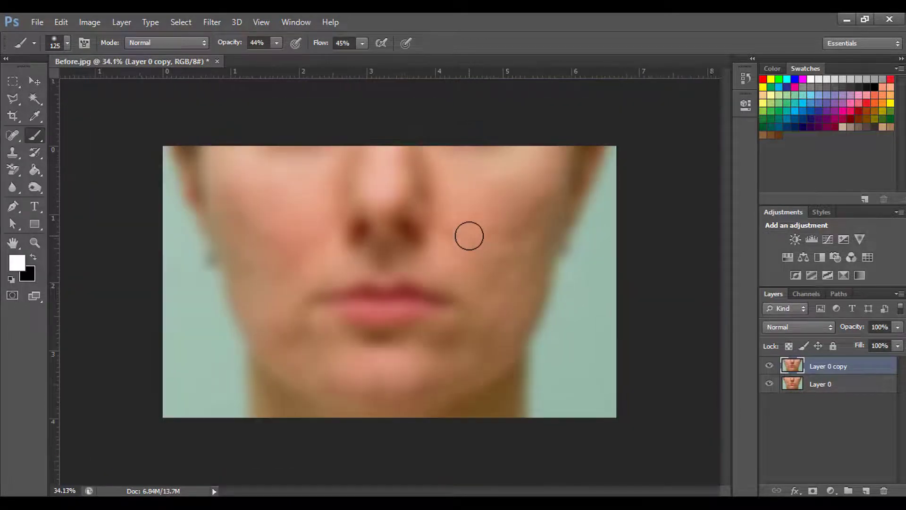
scroll(469, 235, "up", 1)
scroll(469, 235, "up", 1)
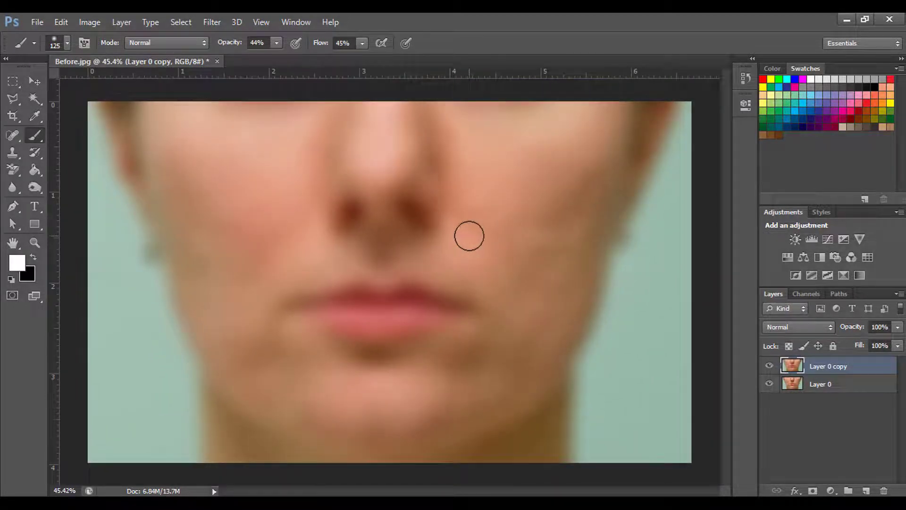
left_click_drag(815, 370, 815, 390)
left_click(821, 367)
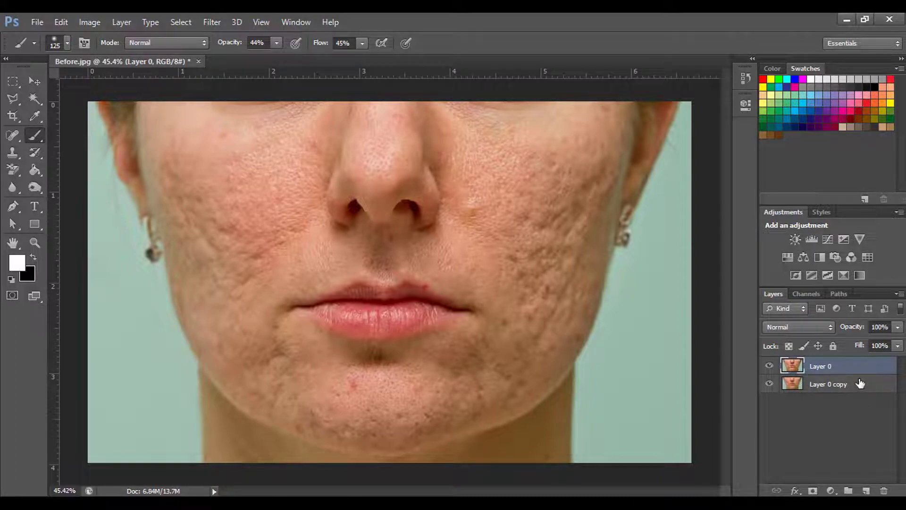
left_click(813, 491)
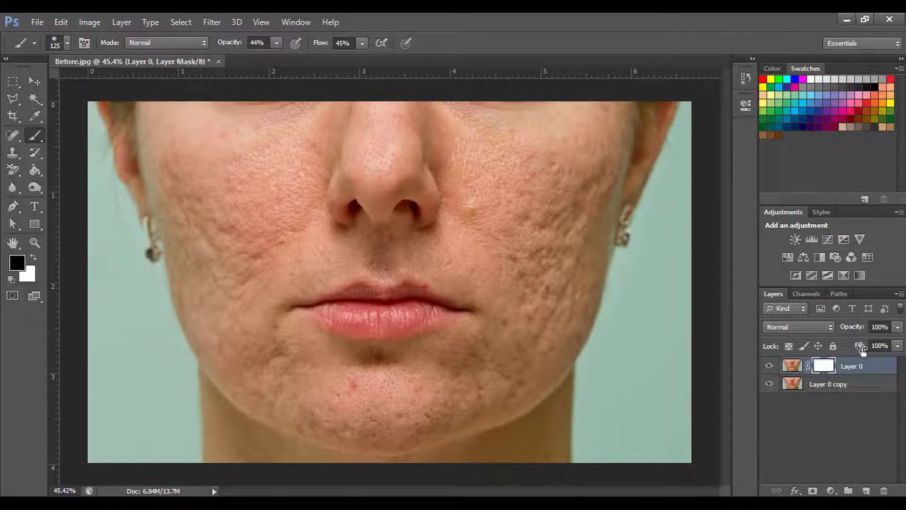
- Set up a black 125 px soft round brush with 10% hardness, 25% opacity and 30% flow
key("x")
left_click(65, 43)
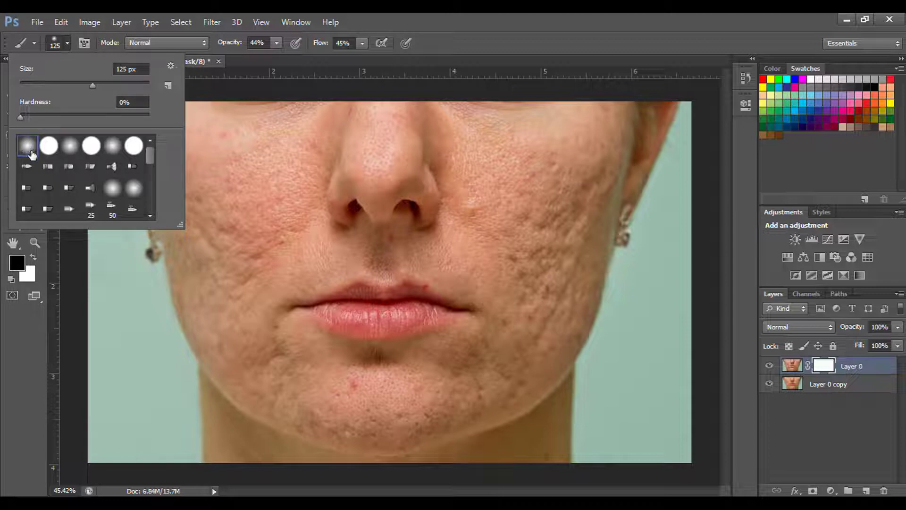
left_click_drag(20, 113, 33, 120)
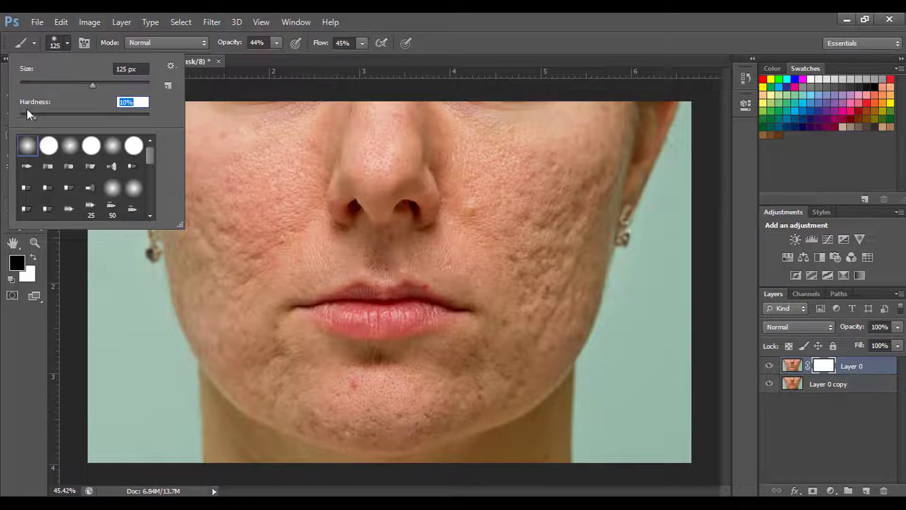
left_click(276, 43)
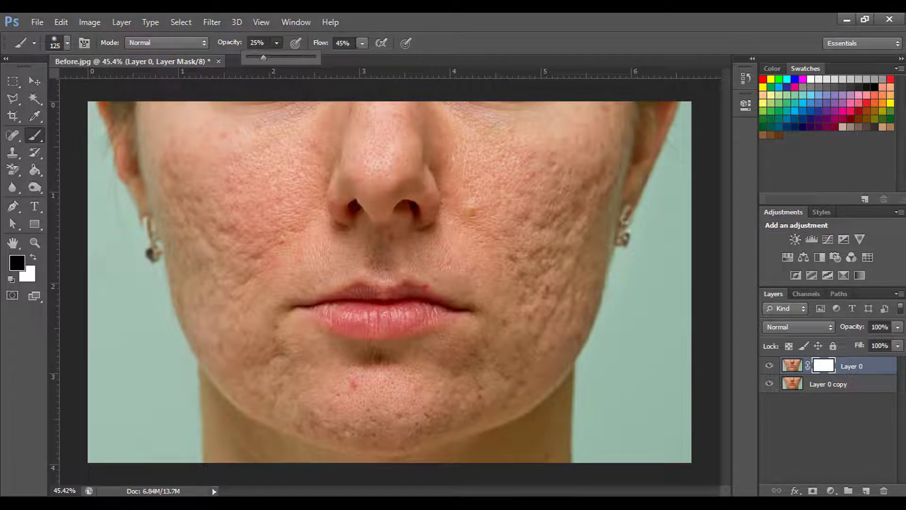
left_click(360, 43)
left_click_drag(359, 56, 353, 56)
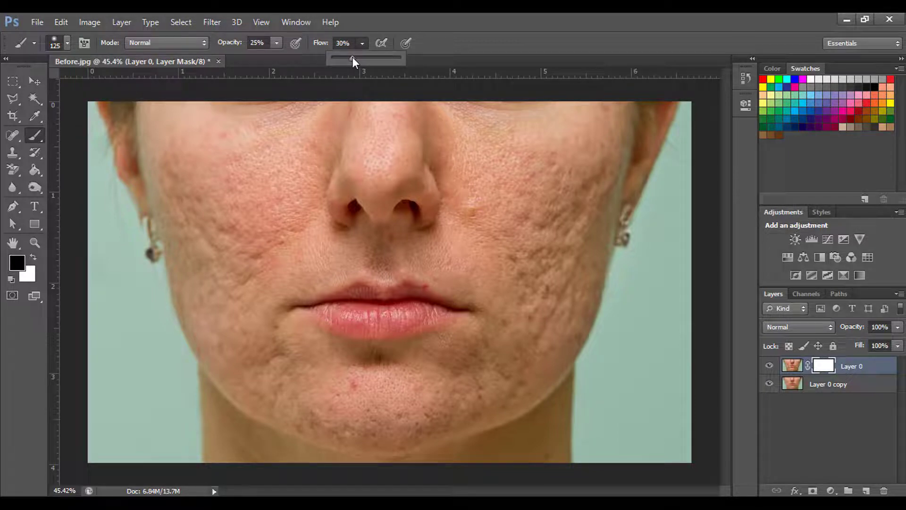
left_click(453, 43)
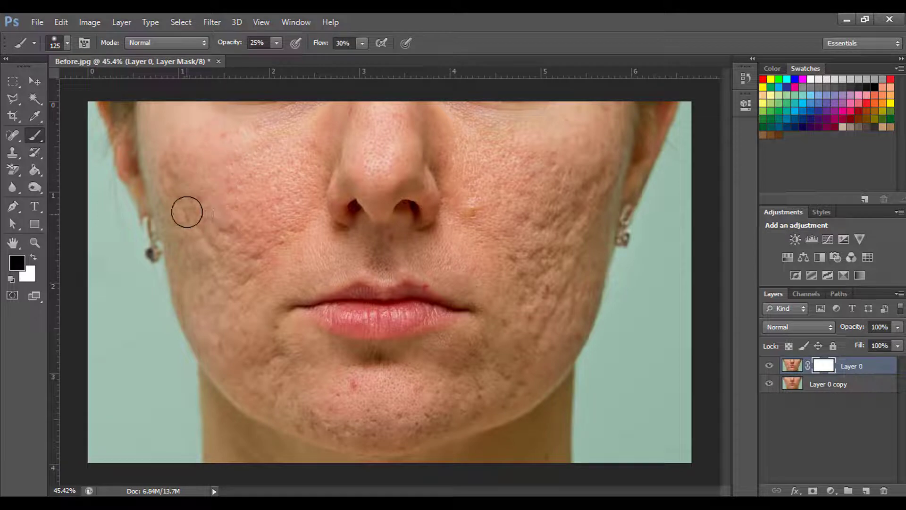
- Paint black on Layer 0's mask over the scarred cheek on the image's left side and the chin to smooth the skin
scroll(244, 209, "up", 5)
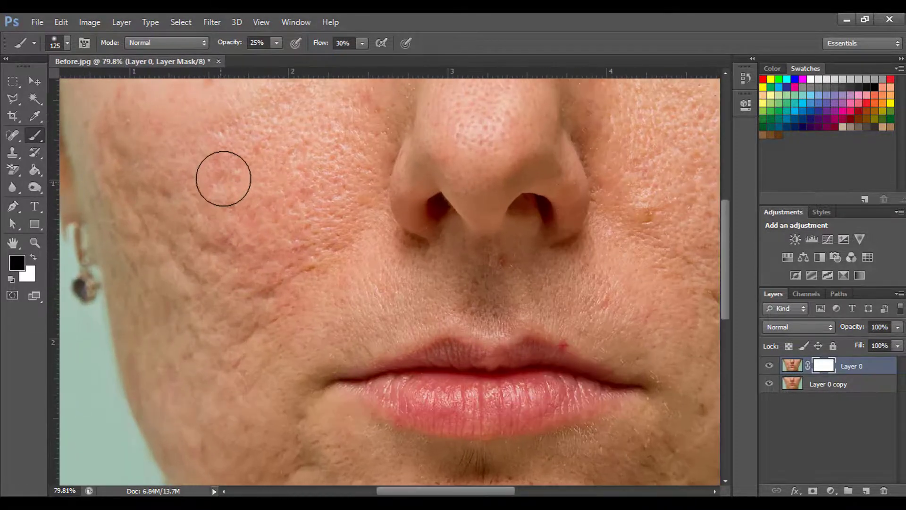
mouse_move(226, 184)
left_mouse_down()
mouse_move(351, 223)
mouse_move(310, 257)
mouse_move(282, 251)
mouse_move(262, 269)
mouse_move(173, 152)
mouse_move(247, 180)
mouse_move(202, 154)
mouse_move(247, 172)
mouse_move(269, 172)
mouse_move(289, 158)
mouse_move(286, 167)
mouse_move(352, 158)
mouse_move(192, 182)
mouse_move(242, 220)
mouse_move(164, 175)
mouse_move(162, 211)
mouse_move(133, 225)
mouse_move(162, 222)
mouse_move(155, 182)
mouse_move(172, 264)
mouse_move(143, 212)
mouse_move(158, 161)
mouse_move(318, 170)
mouse_move(343, 150)
mouse_move(265, 181)
mouse_move(282, 181)
mouse_move(231, 230)
mouse_move(310, 182)
mouse_move(251, 222)
mouse_move(158, 235)
mouse_move(152, 271)
mouse_move(137, 213)
mouse_move(169, 264)
mouse_move(158, 295)
mouse_move(210, 268)
mouse_move(262, 199)
mouse_move(173, 266)
mouse_move(273, 224)
mouse_move(287, 198)
mouse_move(243, 267)
mouse_move(176, 276)
mouse_move(200, 315)
mouse_move(251, 264)
mouse_move(192, 296)
mouse_move(174, 294)
mouse_move(234, 257)
mouse_move(259, 256)
mouse_move(272, 161)
mouse_move(294, 175)
mouse_move(306, 213)
mouse_move(299, 247)
mouse_move(288, 246)
mouse_move(229, 305)
mouse_move(264, 310)
mouse_move(331, 266)
mouse_move(300, 341)
mouse_move(307, 319)
mouse_move(210, 305)
mouse_move(160, 340)
mouse_move(259, 336)
mouse_move(204, 333)
mouse_move(344, 247)
mouse_move(299, 364)
mouse_move(319, 364)
mouse_move(212, 358)
mouse_move(269, 382)
mouse_move(301, 382)
mouse_move(242, 402)
mouse_move(245, 346)
mouse_move(239, 421)
mouse_move(210, 330)
mouse_move(239, 418)
mouse_move(324, 397)
mouse_move(288, 458)
mouse_move(192, 435)
mouse_move(263, 421)
mouse_move(303, 392)
left_mouse_up()
scroll(367, 277, "down", 6)
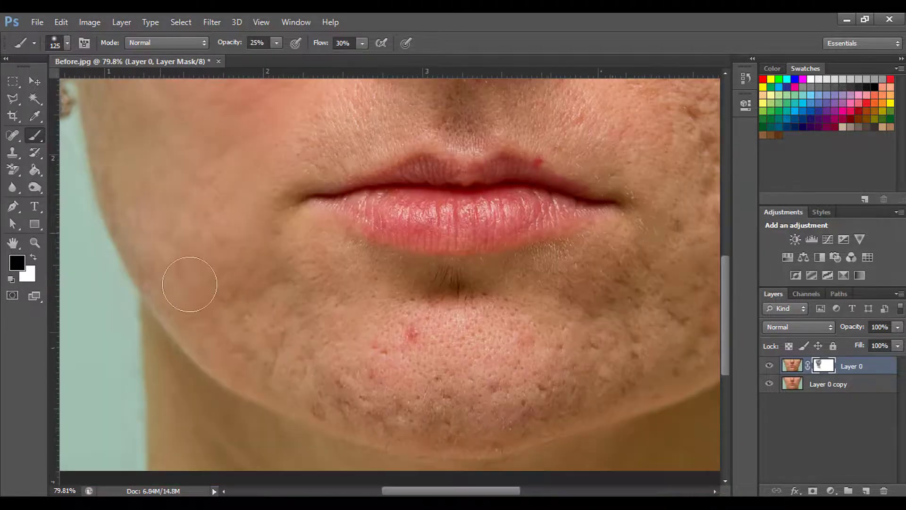
scroll(383, 317, "down", 3)
scroll(437, 360, "down", 3)
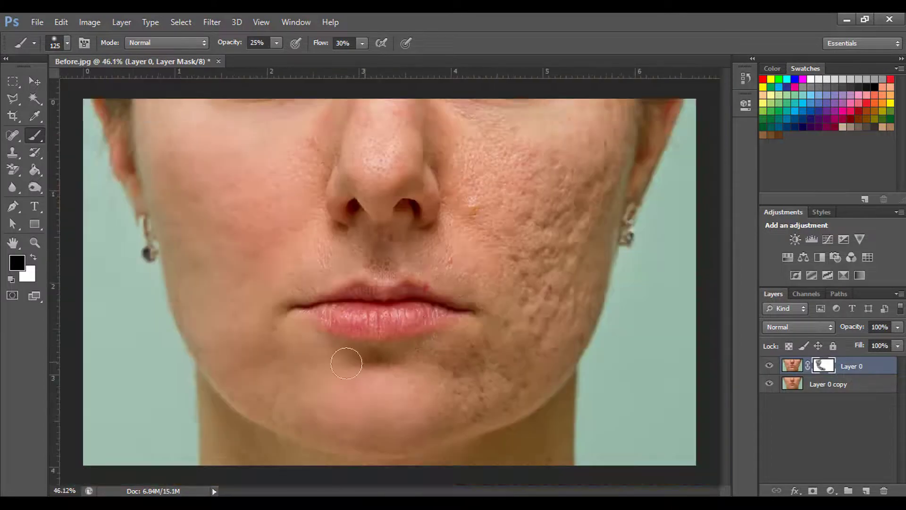
- Paint Layer 0's mask over the cheek and jaw on the image's right side to smooth the scars
scroll(566, 198, "up", 2)
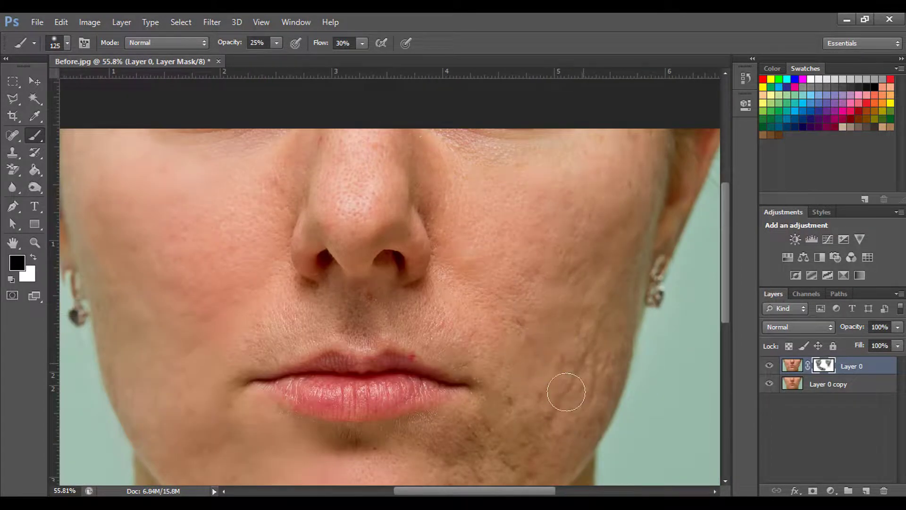
scroll(487, 367, "down", 3)
mouse_move(487, 366)
left_mouse_down()
mouse_move(508, 269)
mouse_move(448, 282)
mouse_move(598, 382)
left_mouse_up()
scroll(506, 270, "up", 3)
scroll(598, 382, "down", 3)
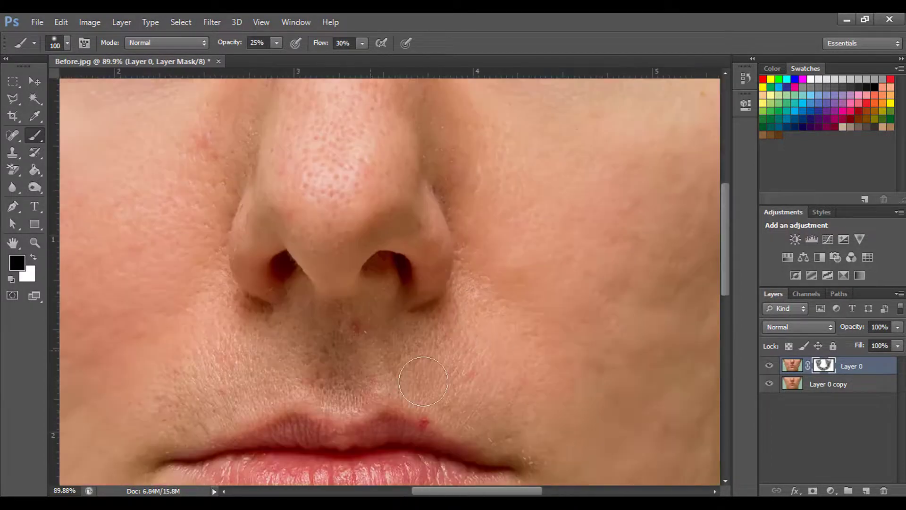
- Reduce the brush to 50 px and paint Layer 0's mask over the nose and the skin above the upper lip
scroll(436, 218, "up", 3)
key("bracketleft")
key("bracketleft")
key("bracketleft")
key("bracketleft")
key("bracketleft")
key("bracketleft")
scroll(601, 203, "up", 3)
scroll(546, 243, "down", 2)
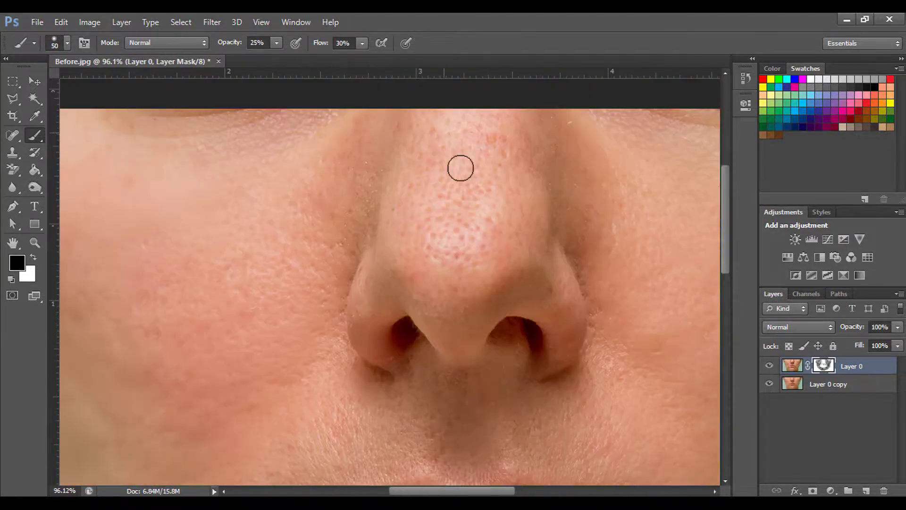
scroll(517, 204, "down", 3)
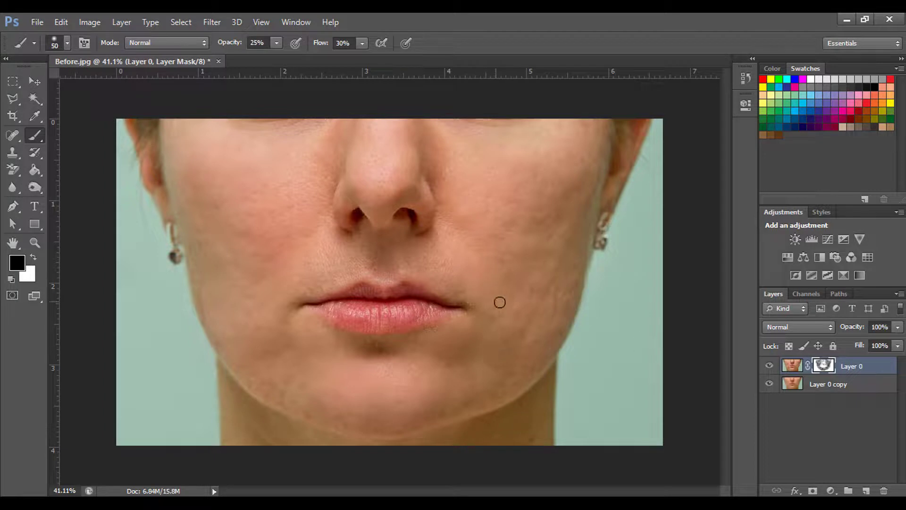
scroll(500, 302, "up", 1)
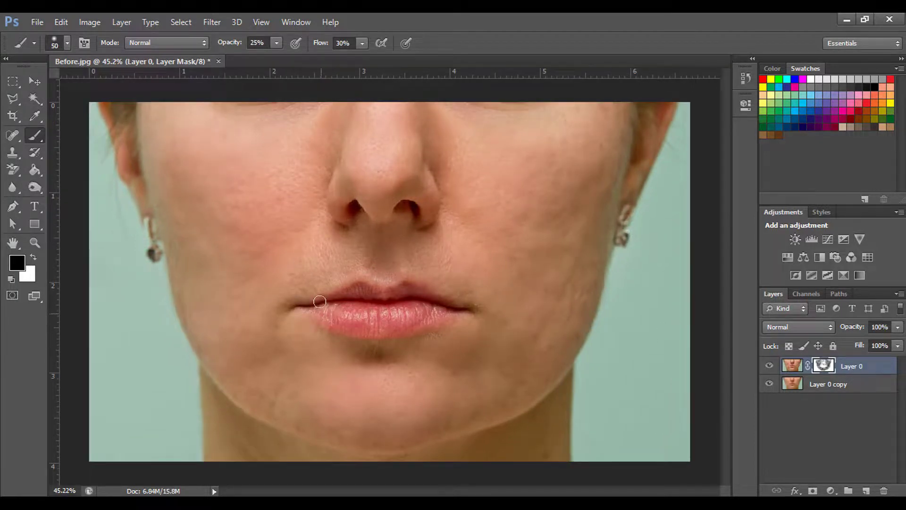